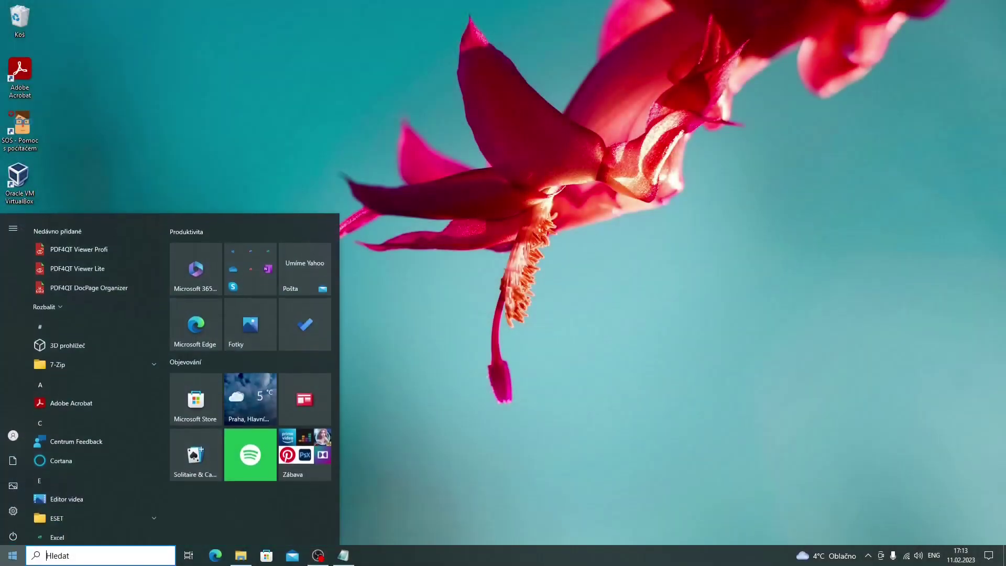
{"action": "type", "text": "pro"}
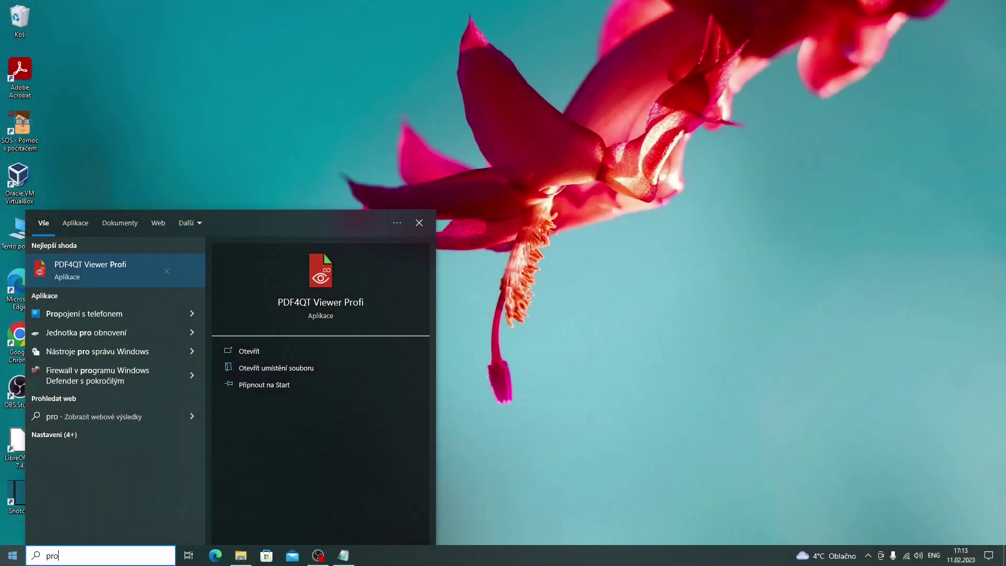
- Launch PDF4QT Viewer Profi and check the Redact plugin in Options > Plugins
{"action": "left_click", "coordinate": [128, 270]}
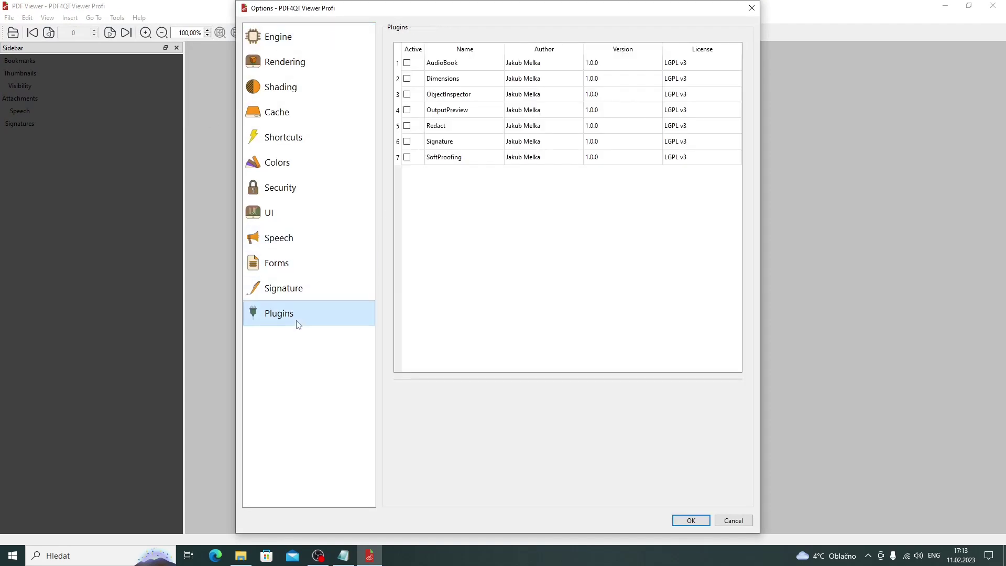
{"action": "left_click", "coordinate": [407, 127]}
{"action": "left_click", "coordinate": [691, 520]}
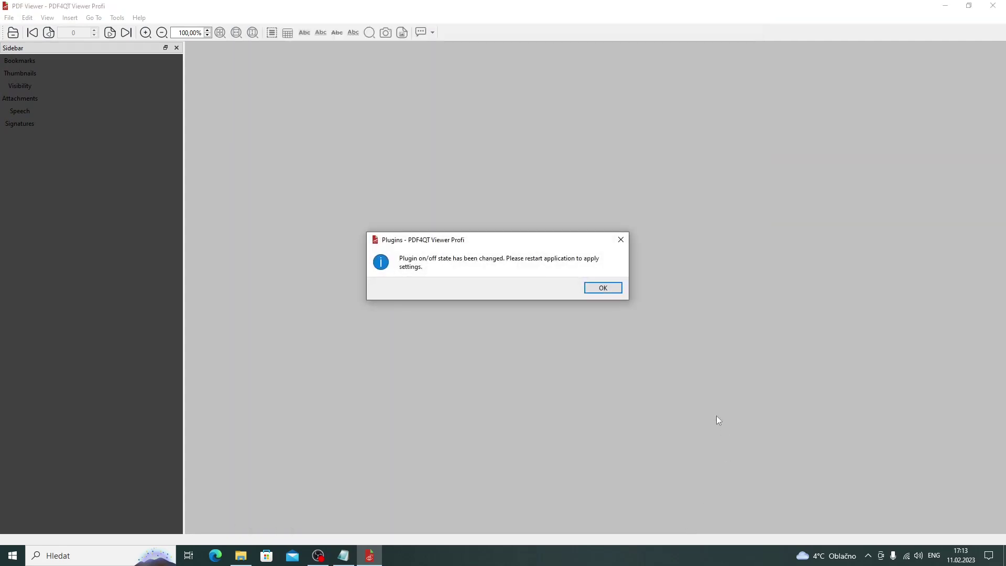
- Dismiss the restart notice, close the viewer, and relaunch it from Start search
{"action": "left_click", "coordinate": [603, 288]}
{"action": "left_click", "coordinate": [996, 6]}
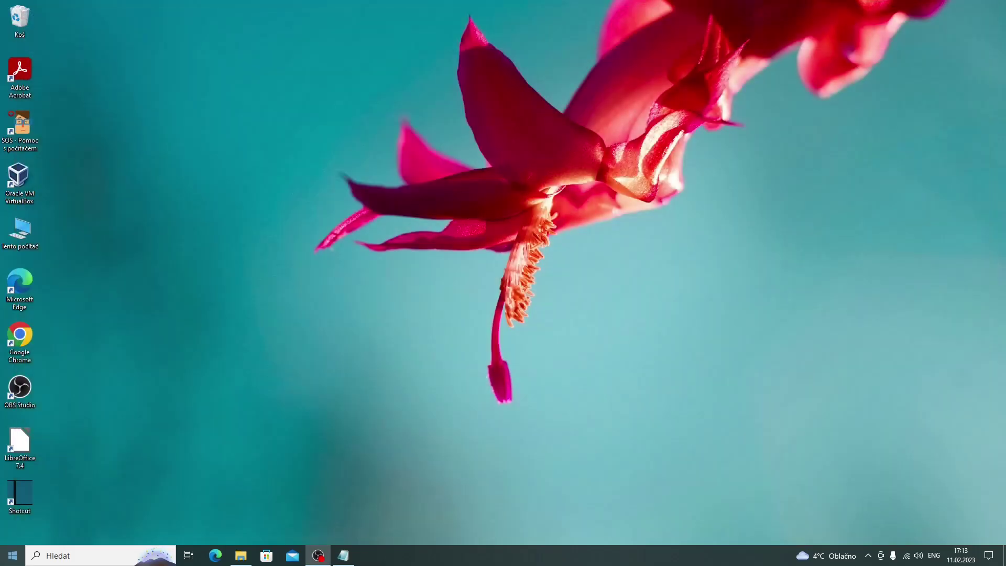
{"action": "key", "text": "super"}
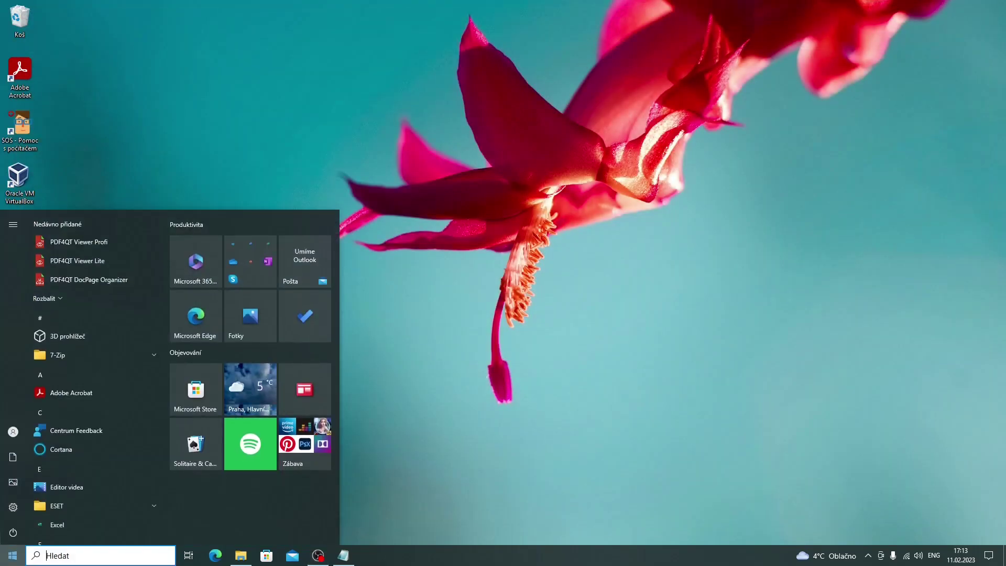
{"action": "type", "text": "profi"}
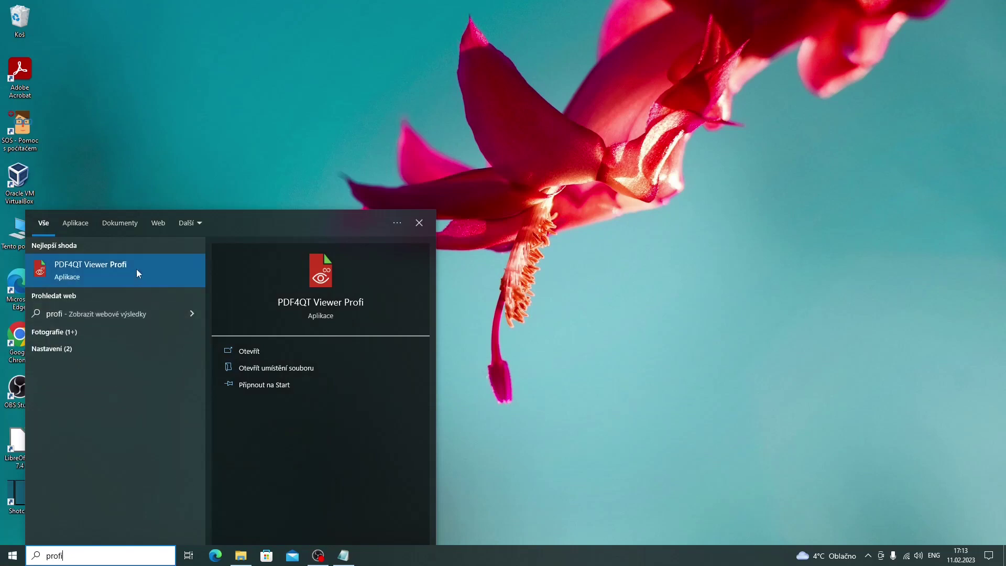
{"action": "left_click", "coordinate": [136, 269]}
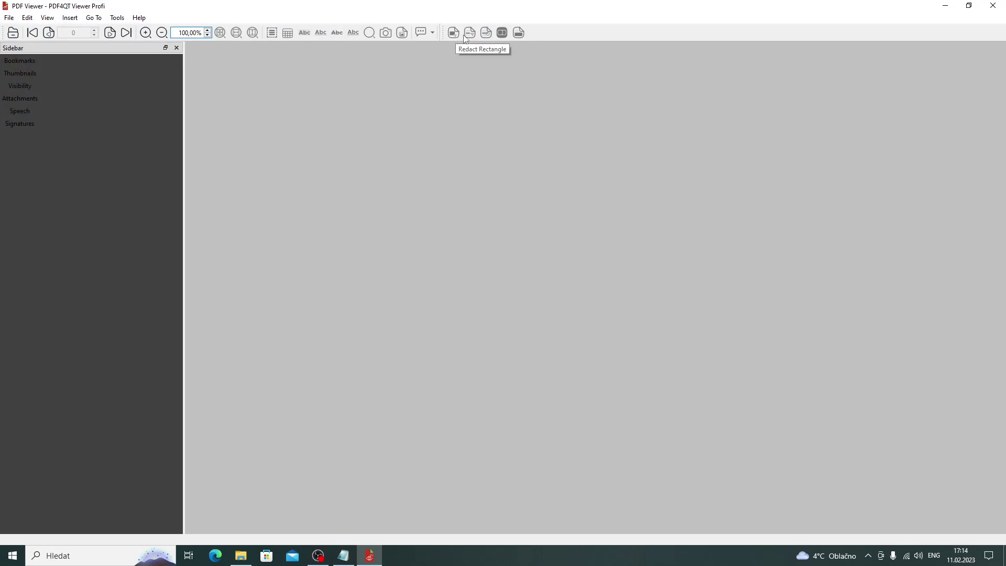
- Open to_be_redacted.pdf and switch to the two-page side-by-side layout
{"action": "left_click", "coordinate": [501, 32]}
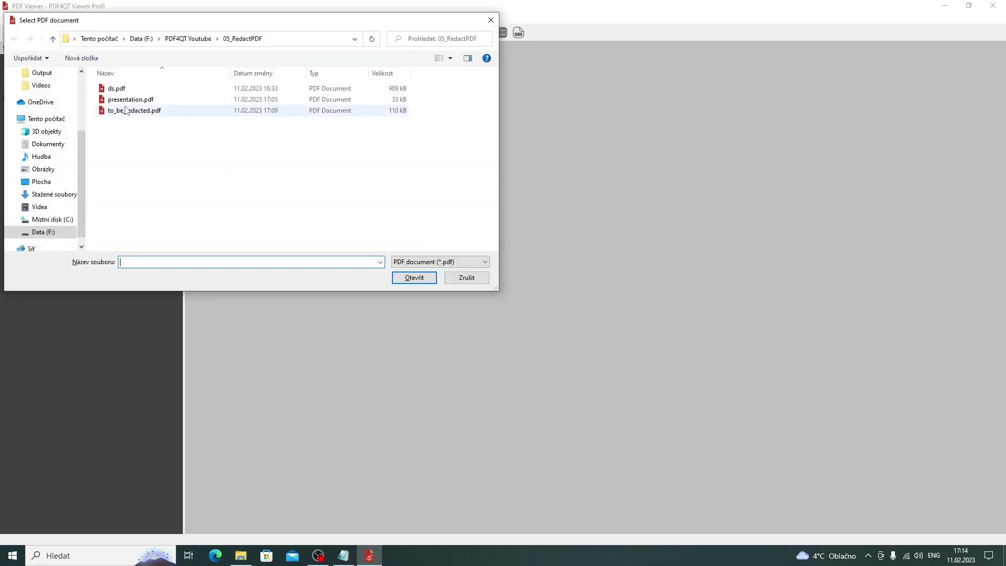
{"action": "left_click", "coordinate": [130, 110]}
{"action": "double_click", "coordinate": [130, 110]}
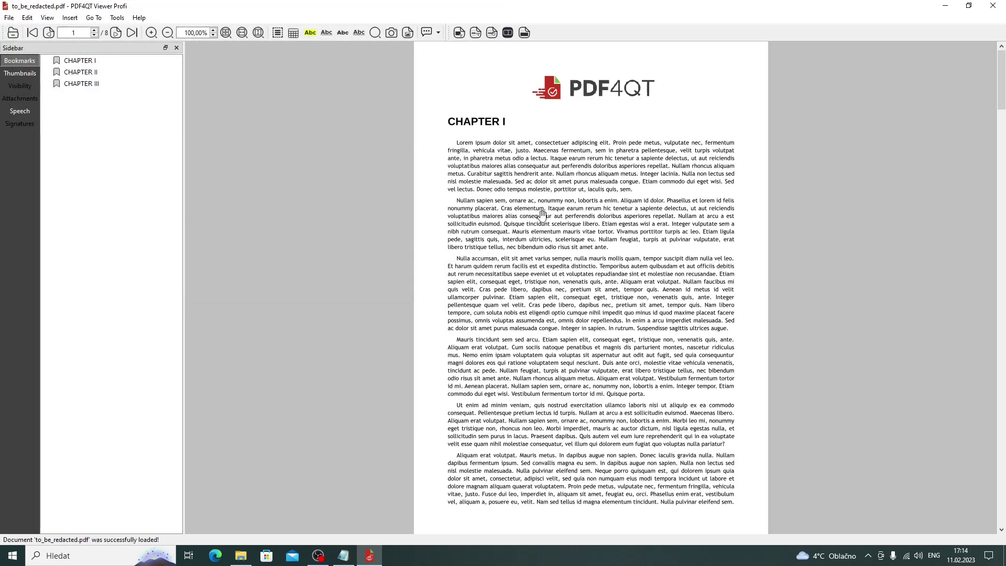
{"action": "key", "text": "ctrl+2"}
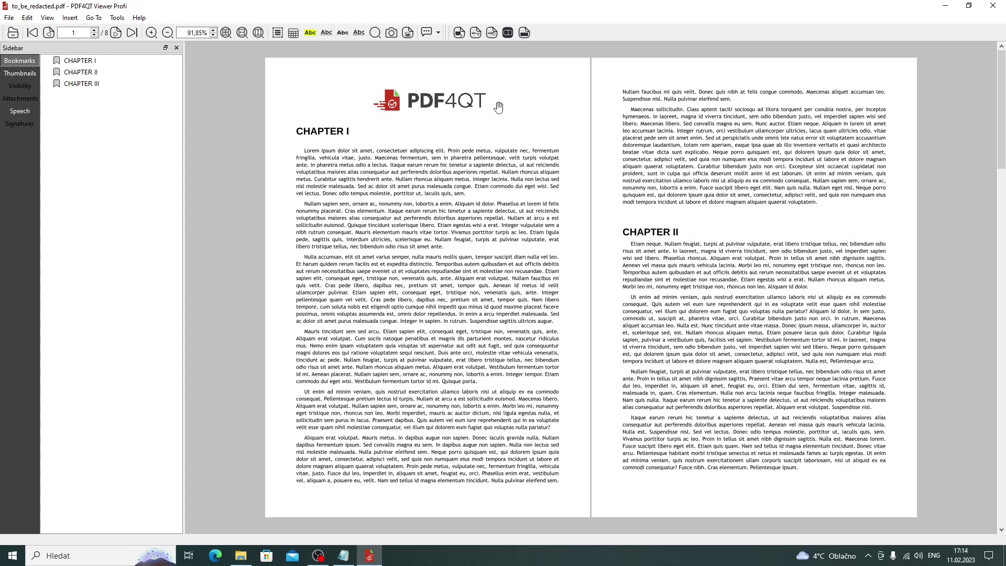
- Draw a Redact Rectangle box over the PDF4QT logo icon on page 1
{"action": "left_click", "coordinate": [460, 32]}
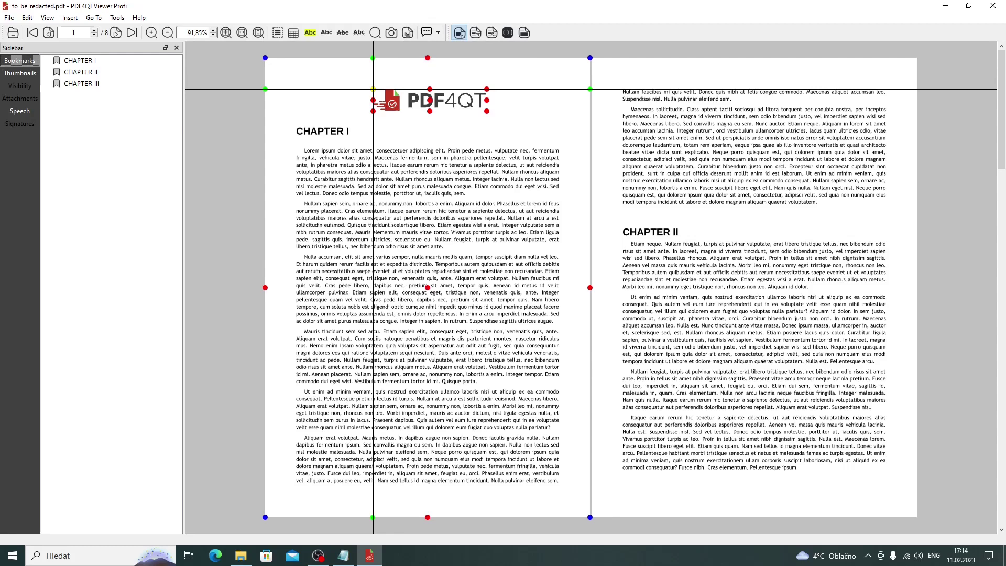
{"action": "left_click_drag", "start_coordinate": [373, 91], "coordinate": [430, 111]}
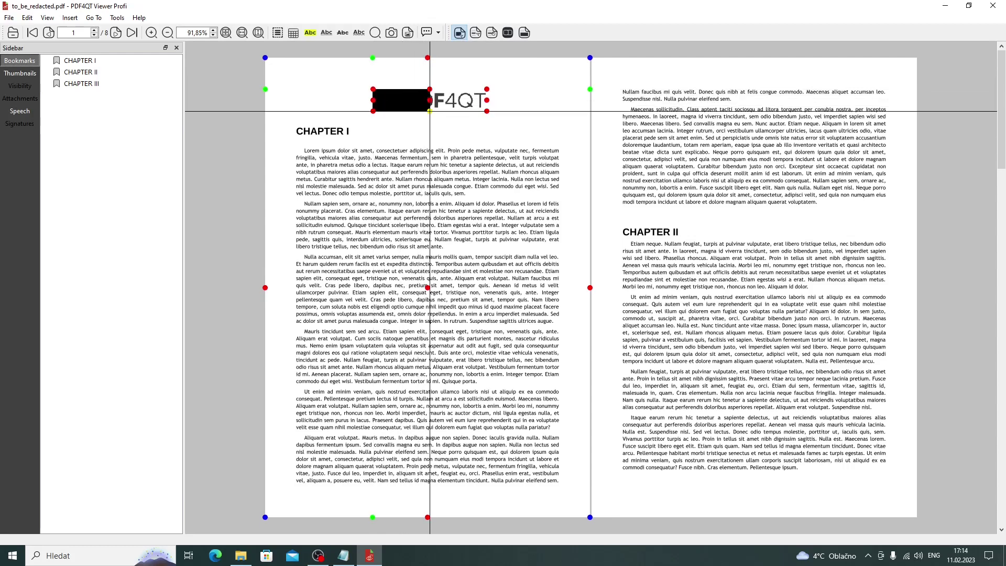
{"action": "key", "text": "Escape"}
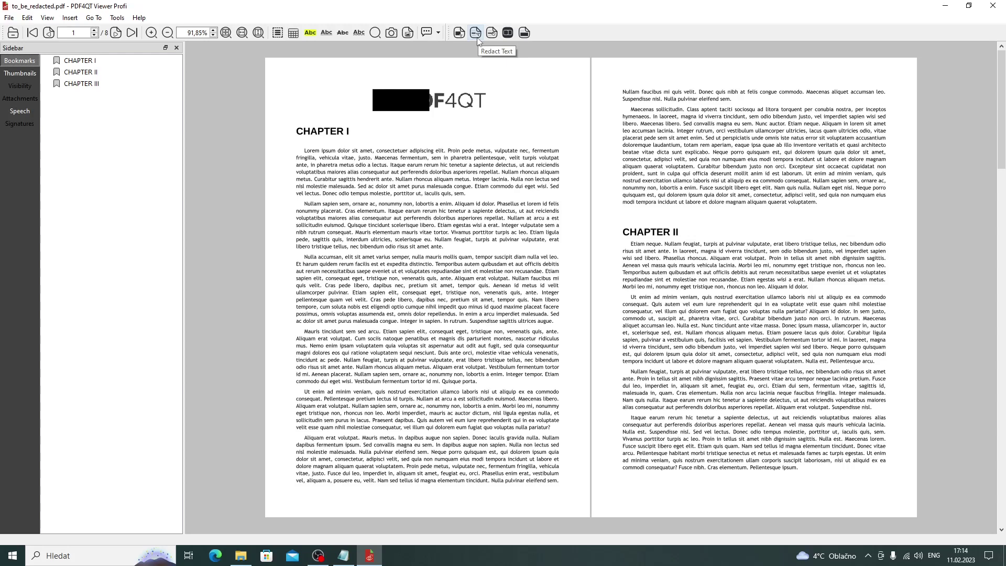
- With Redact Text, mark Chapter I's opening words, its third paragraph start, and a Chapter II passage
{"action": "left_click", "coordinate": [476, 32]}
{"action": "left_click_drag", "start_coordinate": [305, 149], "coordinate": [373, 151]}
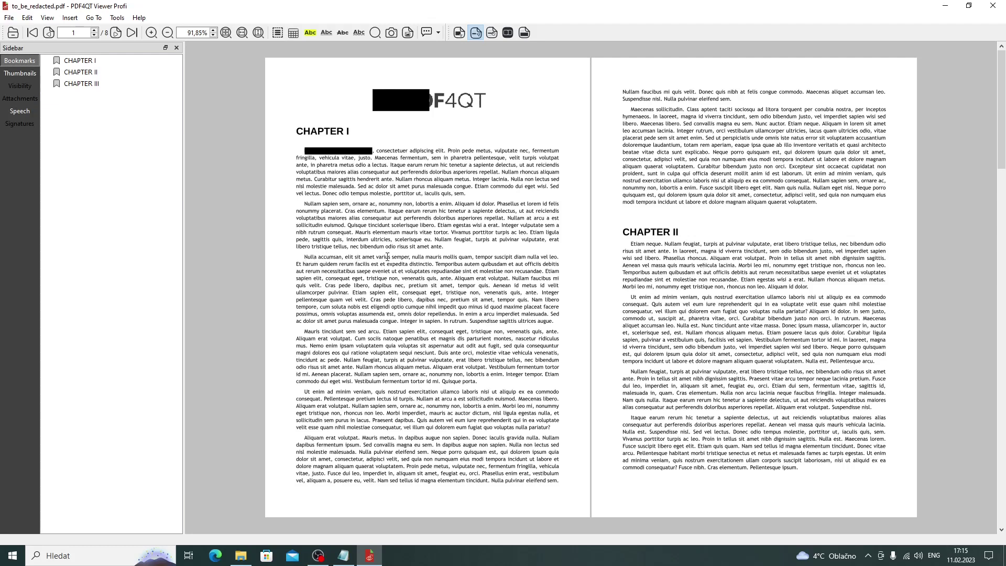
{"action": "left_click_drag", "start_coordinate": [305, 256], "coordinate": [425, 278]}
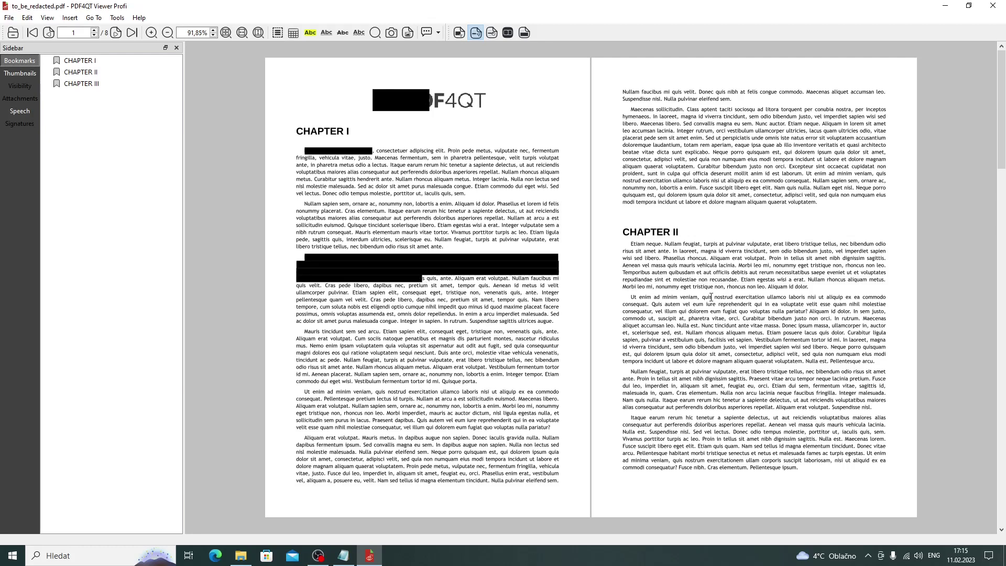
{"action": "left_click_drag", "start_coordinate": [709, 297], "coordinate": [716, 332]}
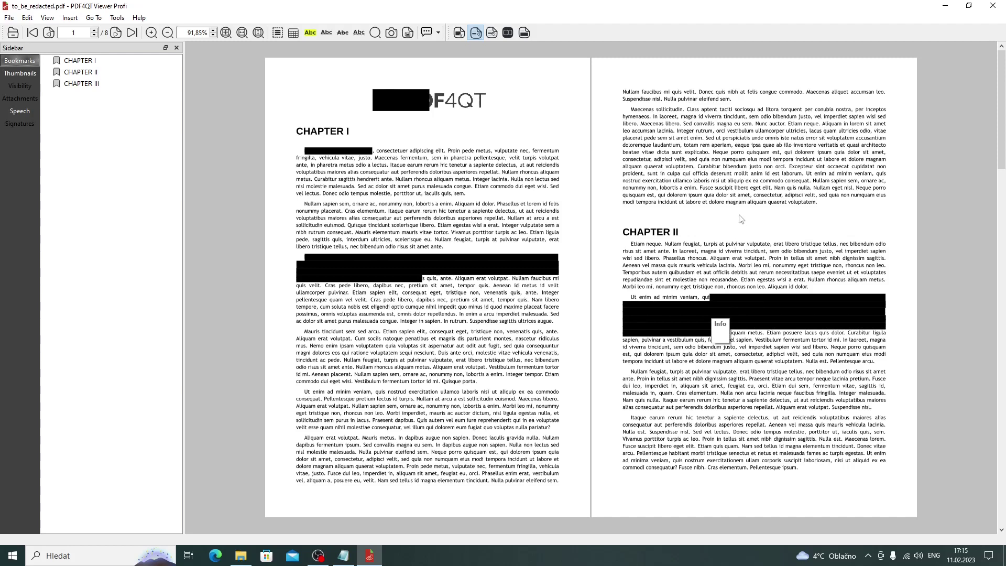
- Delete the redaction blocks over the Chapter II passage, a stray test mark, and Chapter I's third paragraph
{"action": "right_click", "coordinate": [749, 306]}
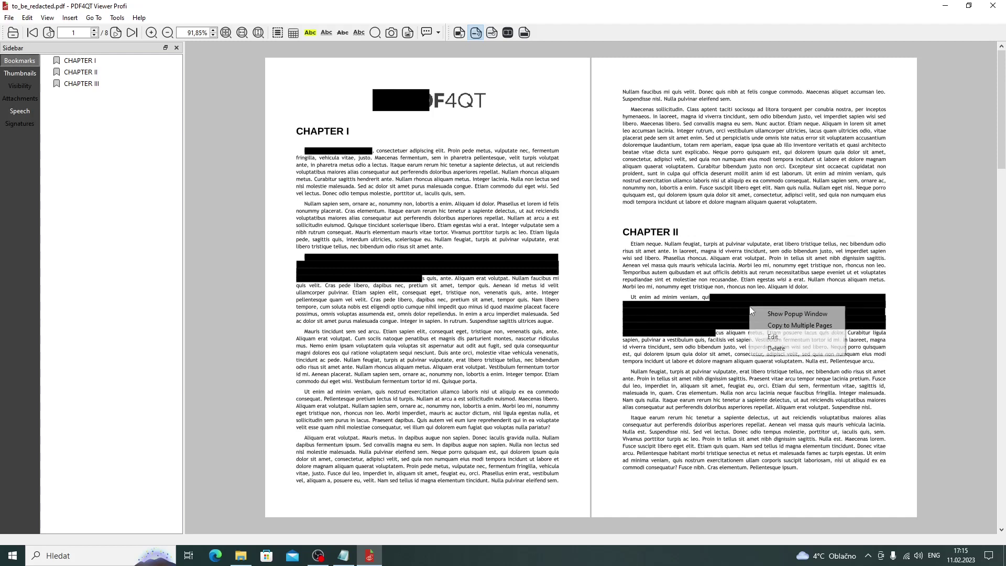
{"action": "left_click", "coordinate": [788, 350]}
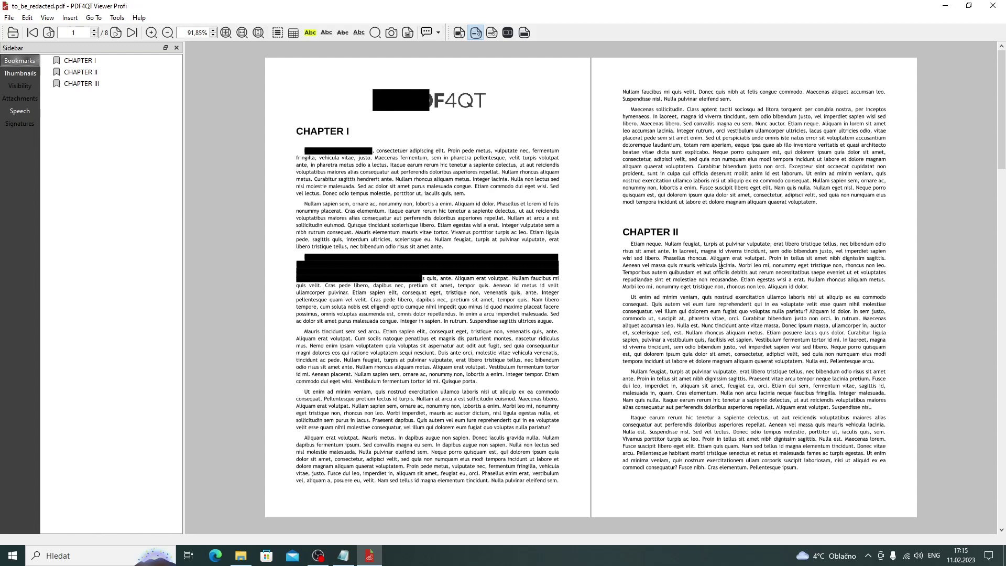
{"action": "left_click_drag", "start_coordinate": [725, 166], "coordinate": [728, 187]}
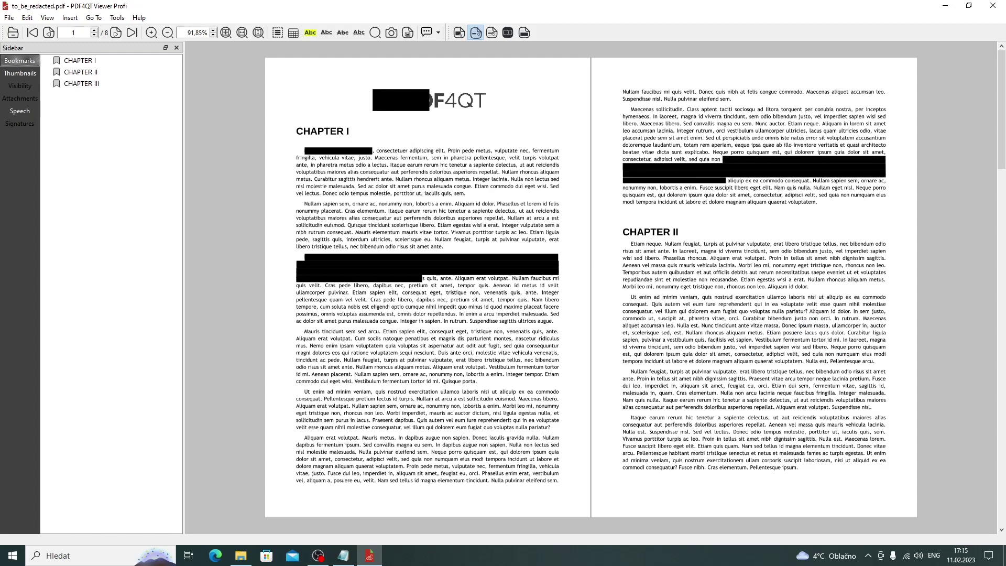
{"action": "right_click", "coordinate": [756, 169]}
{"action": "left_click", "coordinate": [791, 213]}
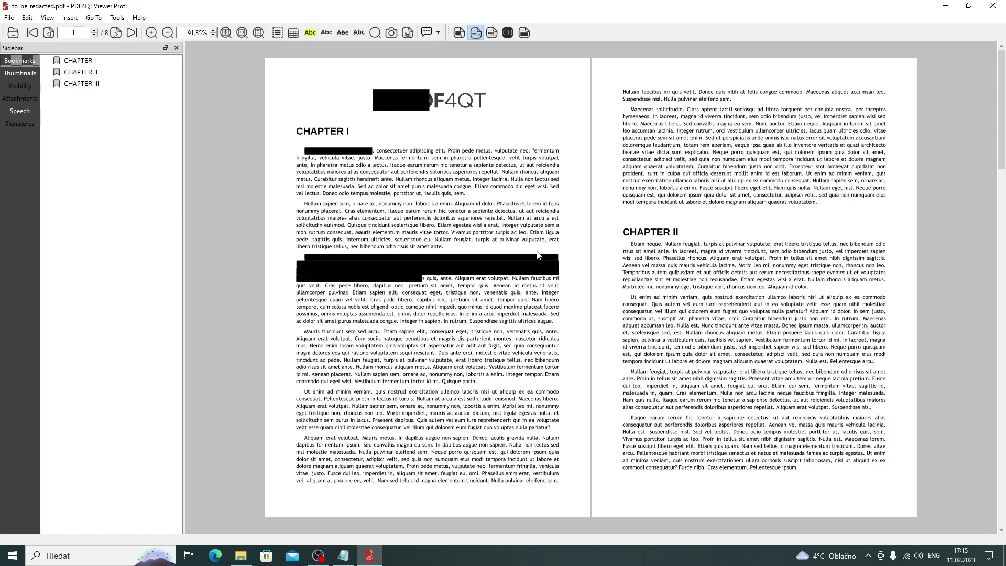
{"action": "right_click", "coordinate": [539, 257]}
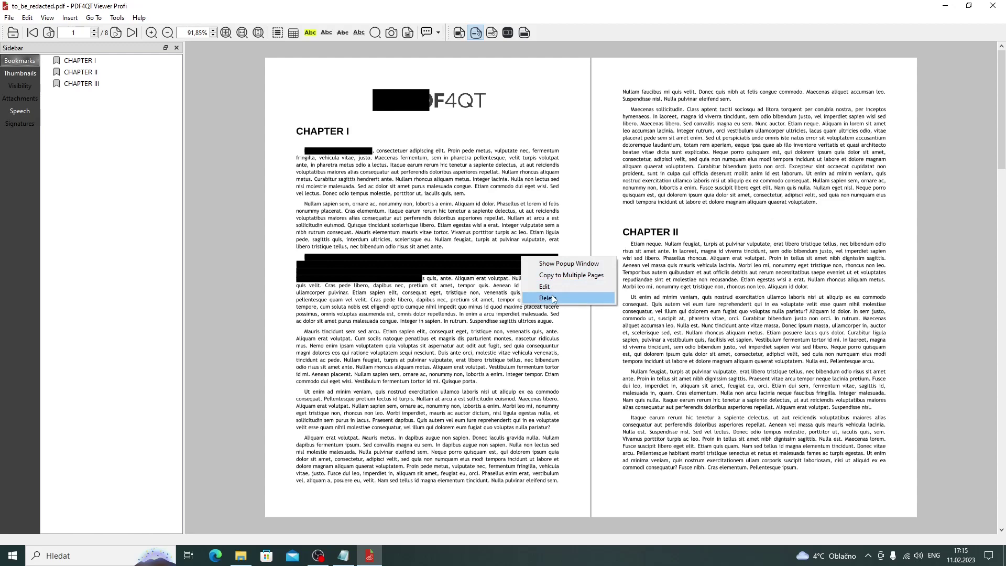
{"action": "left_click", "coordinate": [553, 299]}
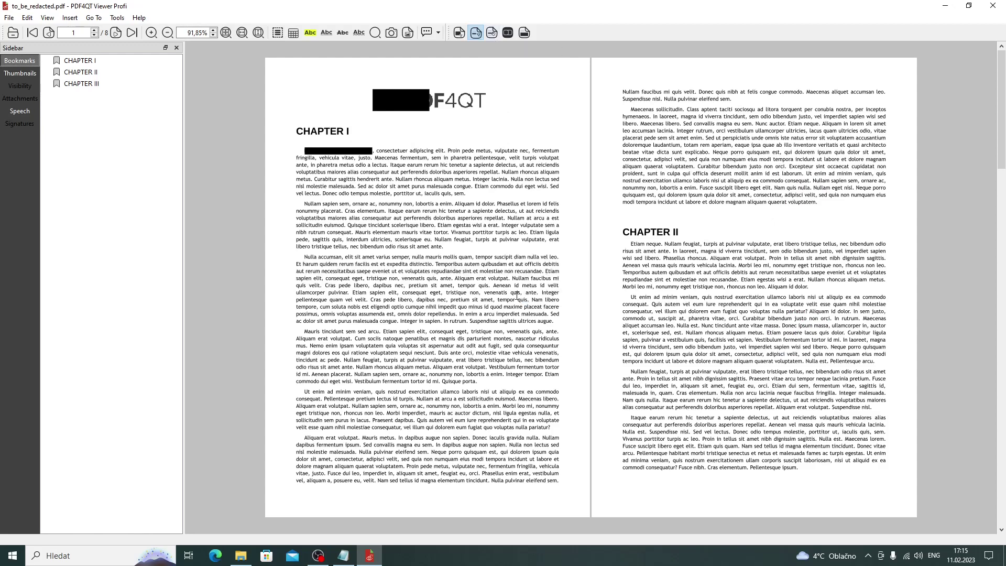
- Search the whole document for 'Etiam' in Advanced Find
{"action": "key", "text": "ctrl+shift+f"}
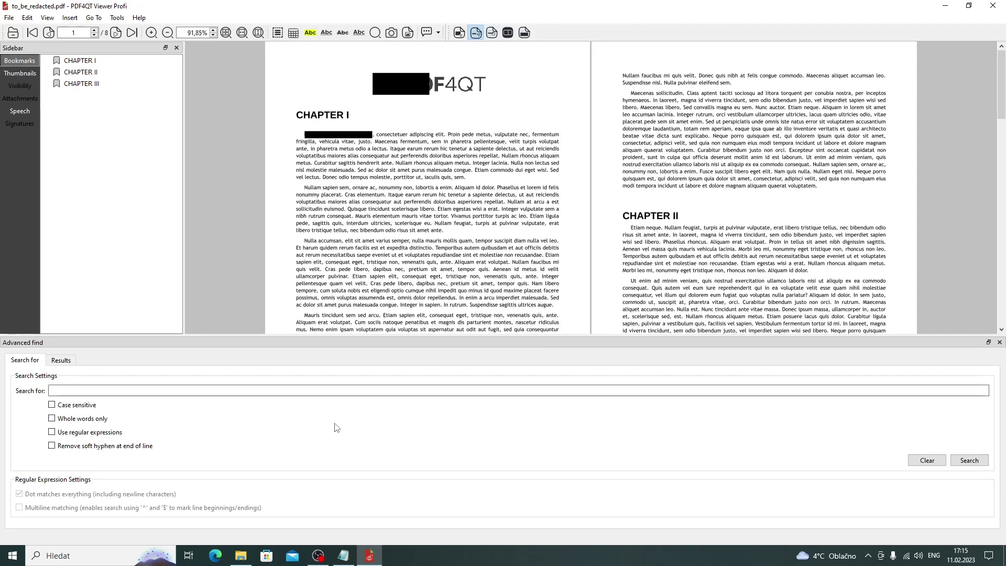
{"action": "left_click", "coordinate": [152, 391]}
{"action": "type", "text": "Et"}
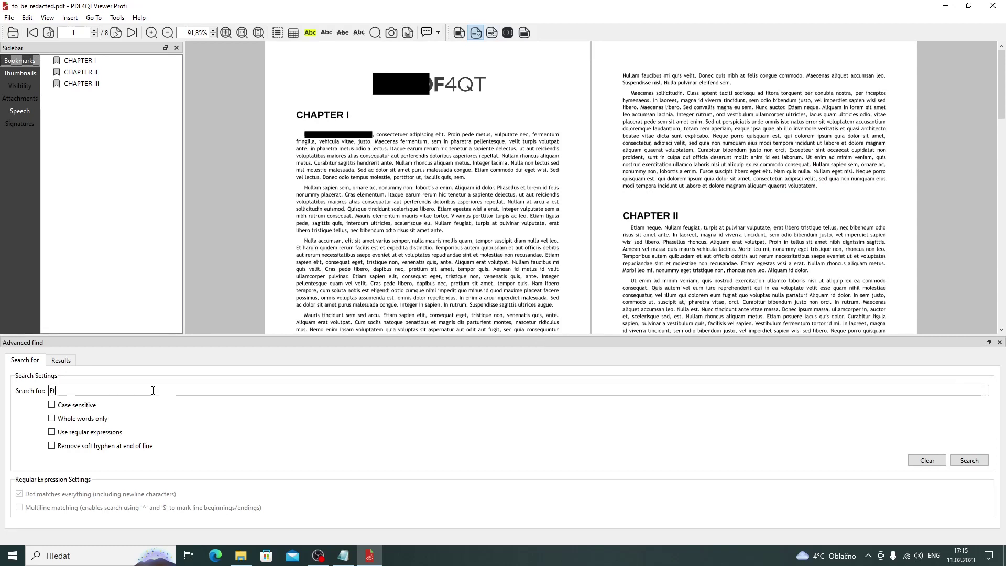
{"action": "type", "text": "iam"}
{"action": "left_click", "coordinate": [970, 461]}
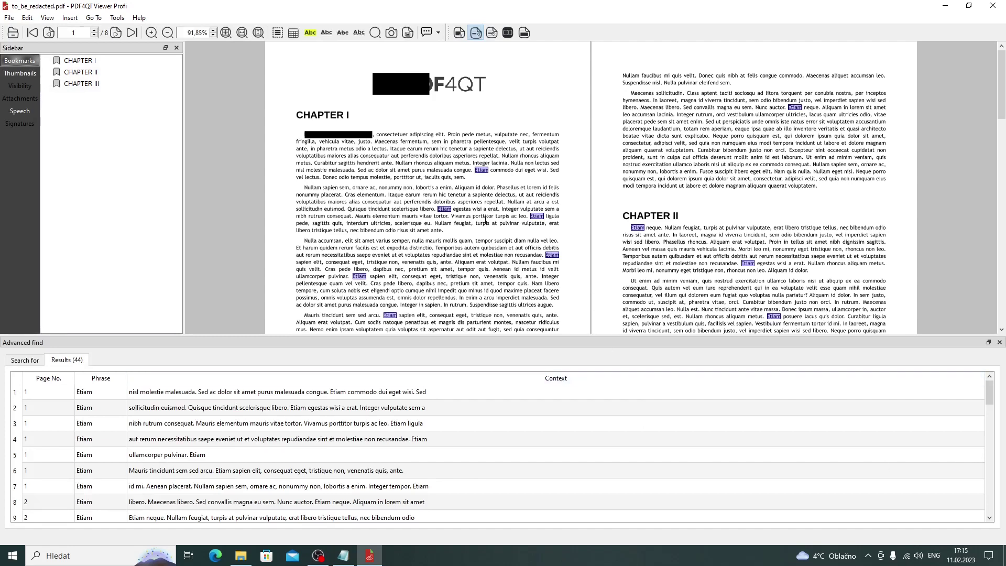
- Select all 44 Etiam results and redact them as a text selection
{"action": "left_click", "coordinate": [493, 33]}
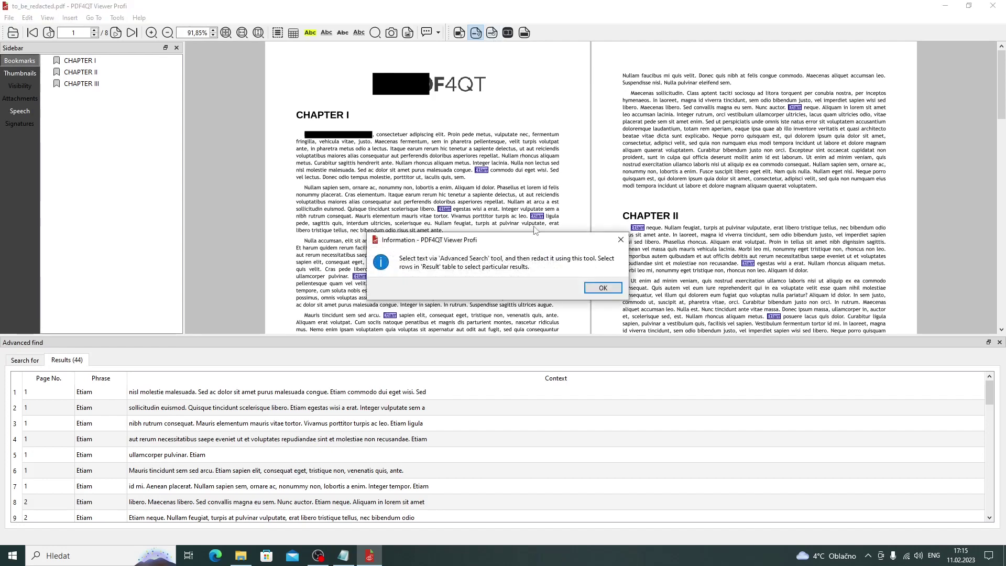
{"action": "left_click", "coordinate": [603, 288]}
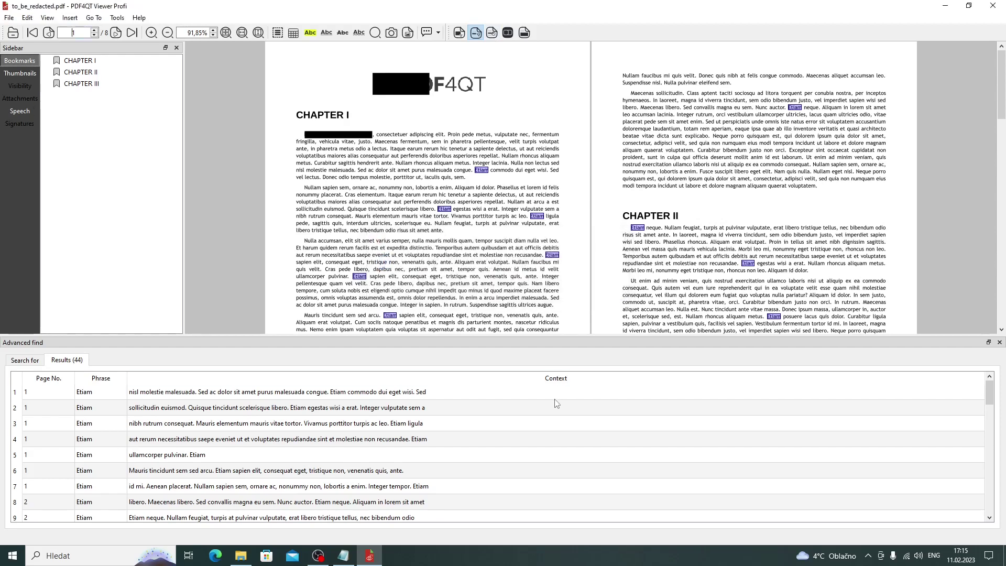
{"action": "left_click", "coordinate": [548, 423]}
{"action": "left_click", "coordinate": [545, 379]}
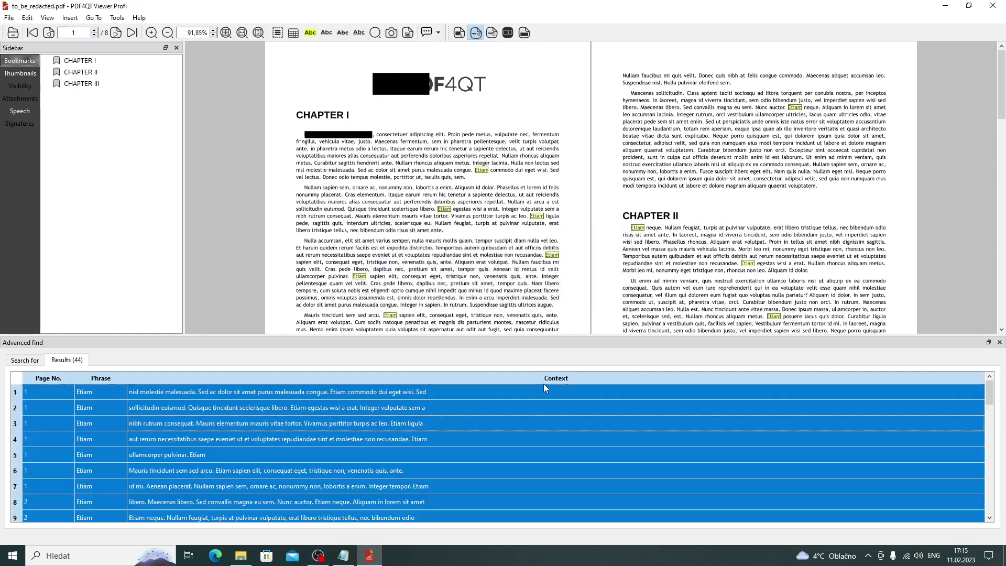
{"action": "left_click", "coordinate": [492, 32]}
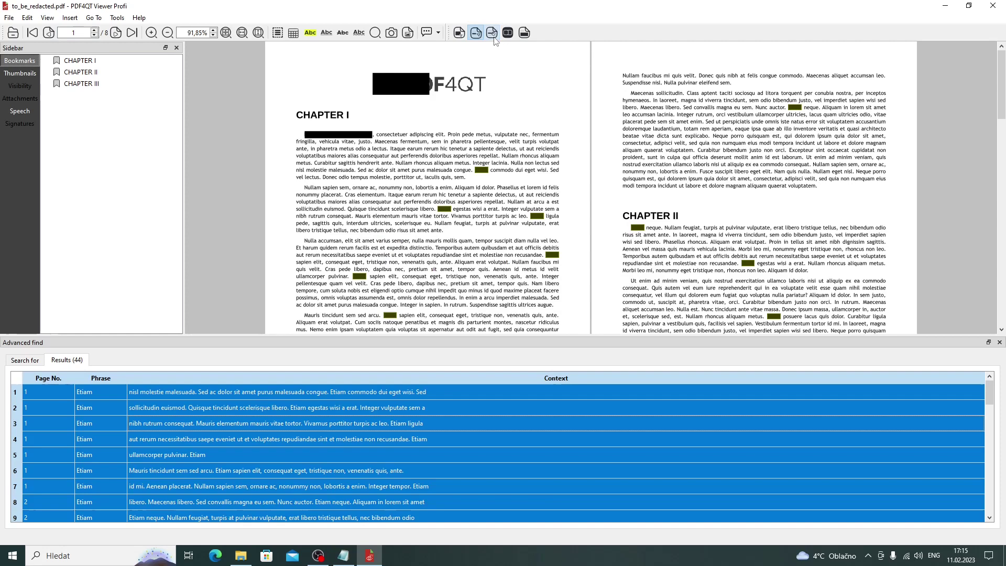
{"action": "left_click", "coordinate": [999, 343]}
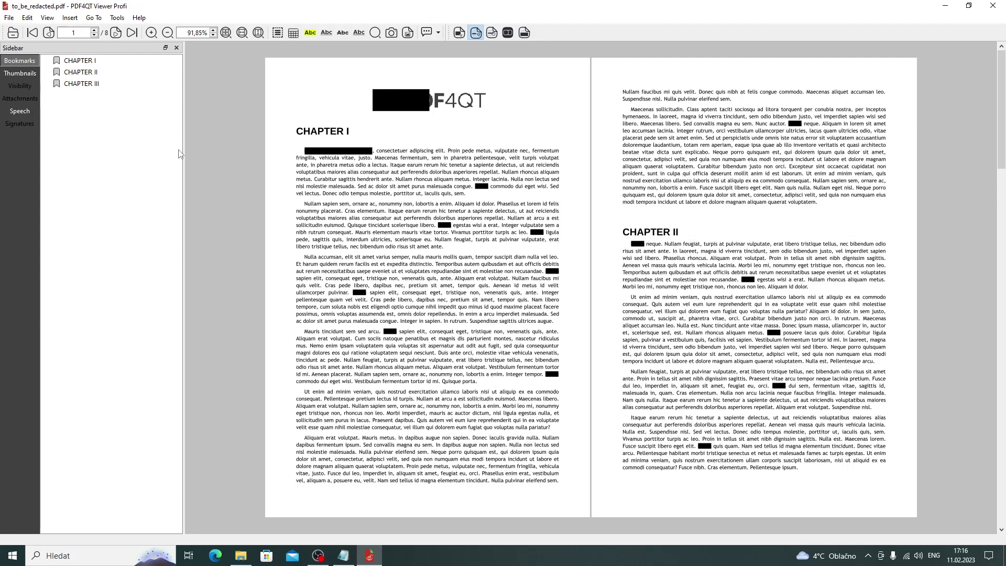
{"action": "left_click", "coordinate": [27, 18]}
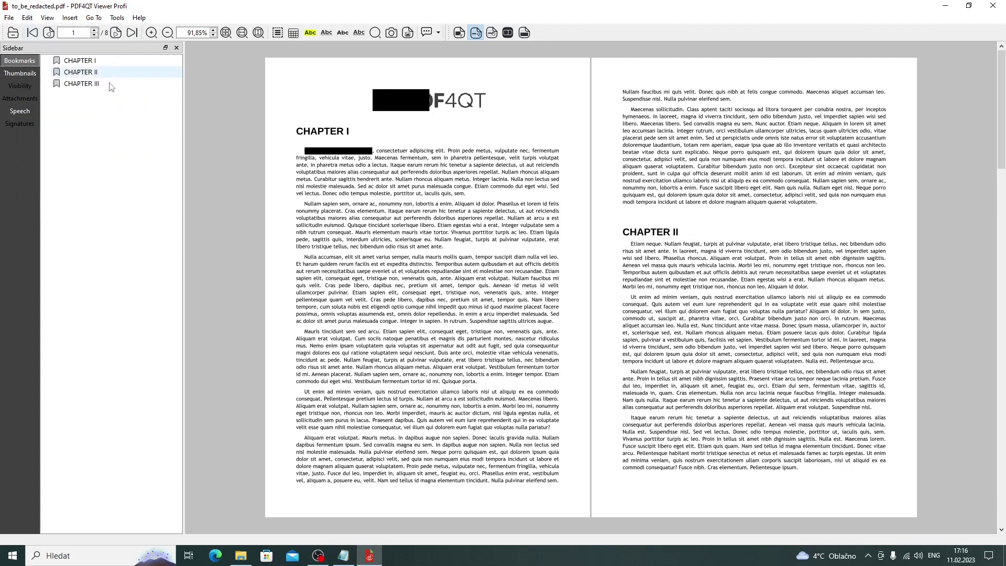
{"action": "left_click", "coordinate": [27, 17]}
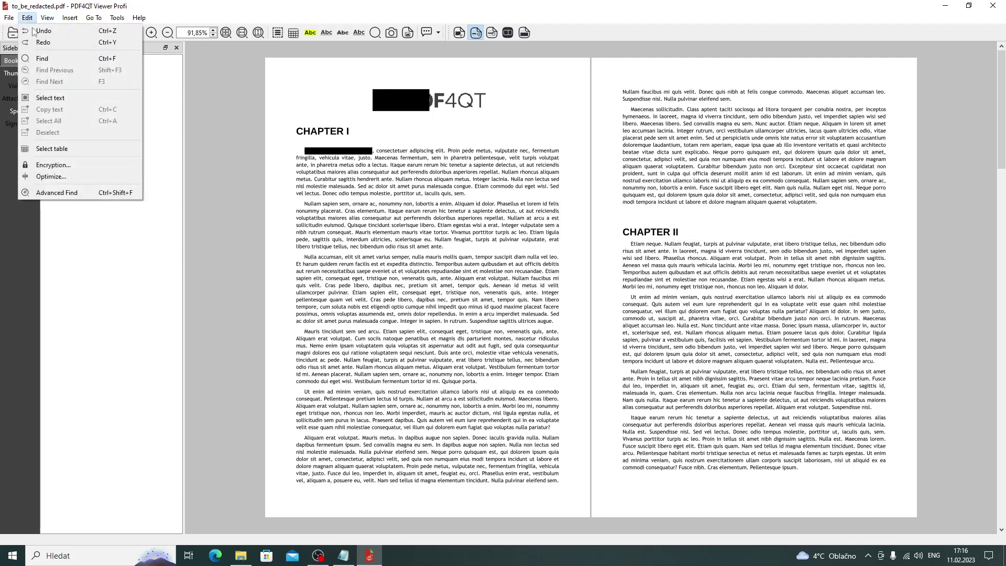
{"action": "left_click", "coordinate": [692, 254]}
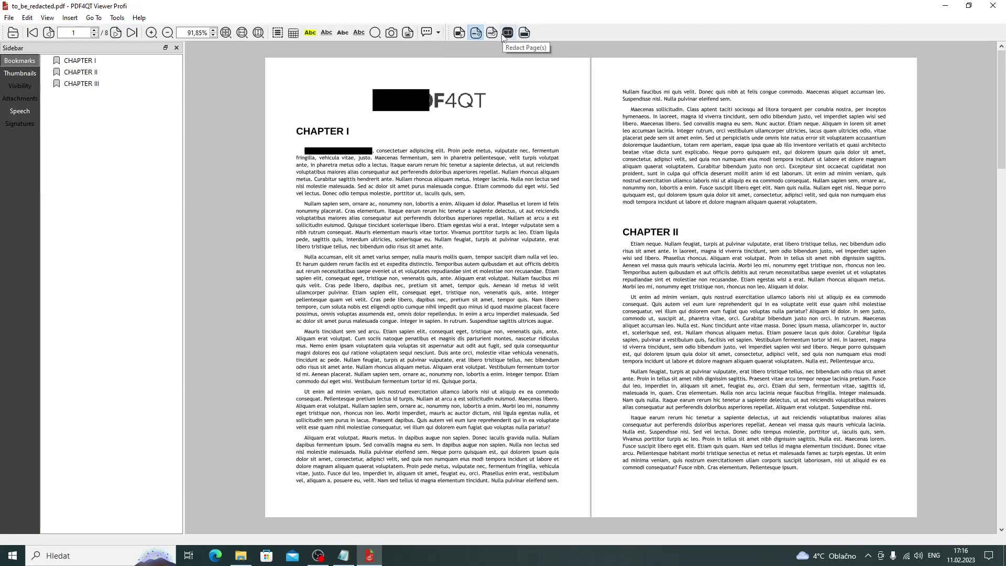
{"action": "scroll", "coordinate": [519, 229], "scroll_direction": "down", "scroll_amount": 1}
{"action": "scroll", "coordinate": [520, 228], "scroll_direction": "down", "scroll_amount": 2}
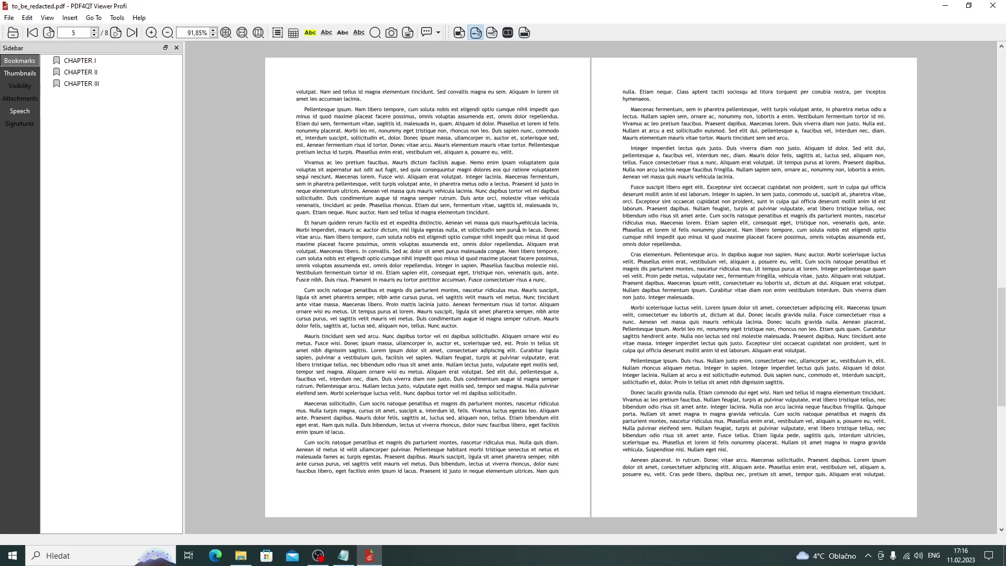
{"action": "scroll", "coordinate": [519, 228], "scroll_direction": "up", "scroll_amount": 3}
- Open Redact Page(s) and choose a custom page range starting at page 3
{"action": "left_click", "coordinate": [507, 32]}
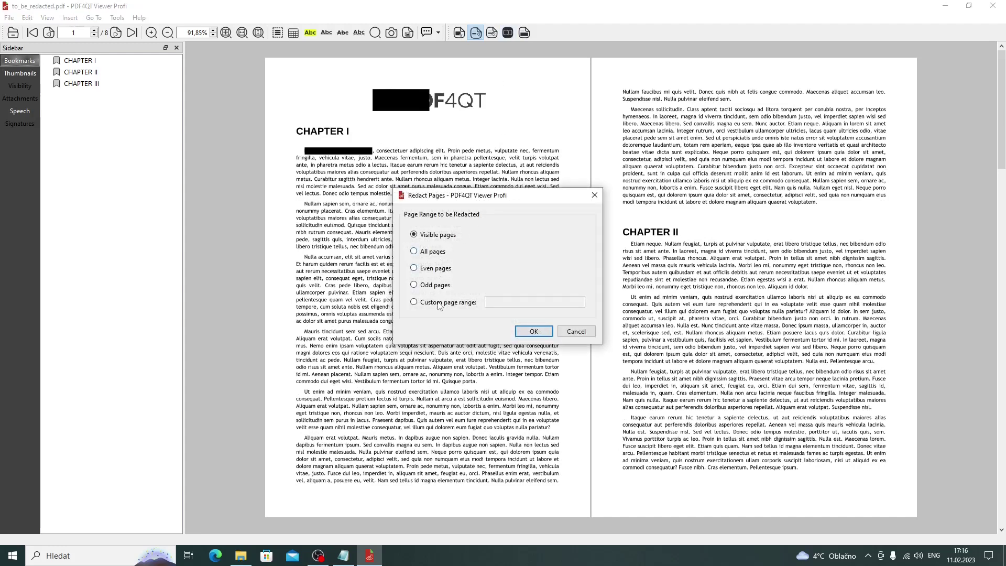
{"action": "left_click", "coordinate": [440, 303]}
{"action": "type", "text": "3*-"}
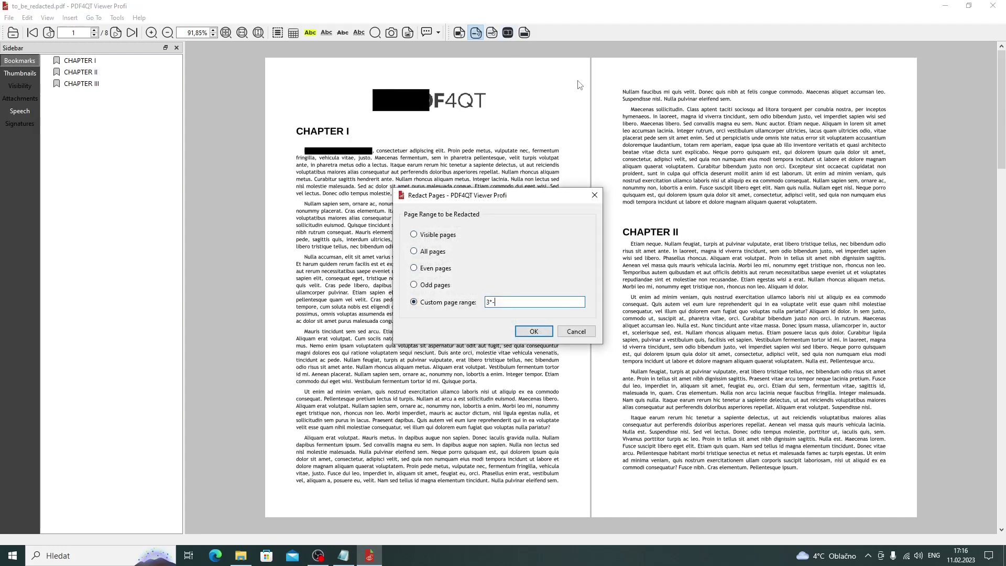
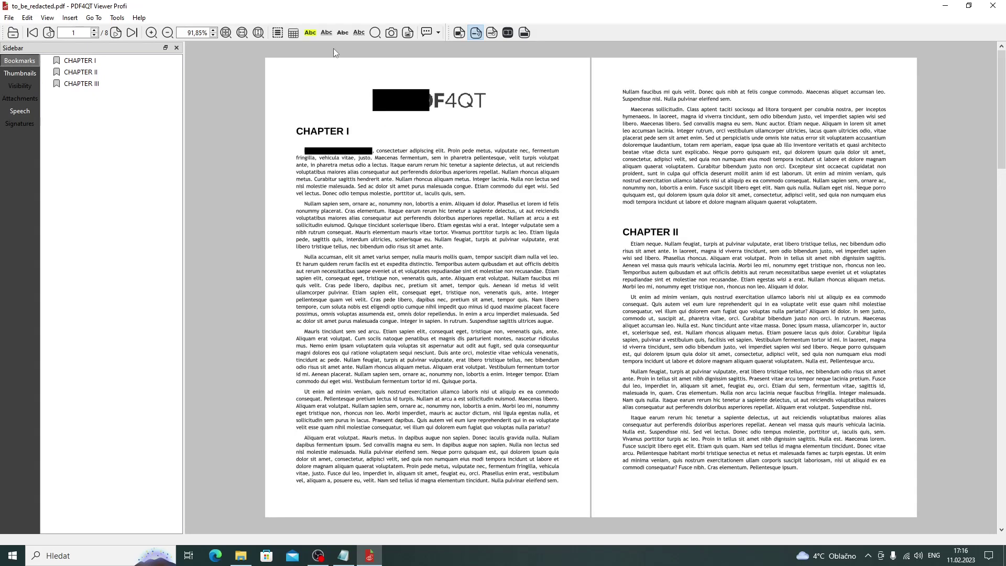
- Draw redaction rectangles over the third Chapter I paragraph and two passages on the Chapter II page
{"action": "left_click", "coordinate": [476, 32]}
{"action": "left_click_drag", "start_coordinate": [304, 257], "coordinate": [415, 293]}
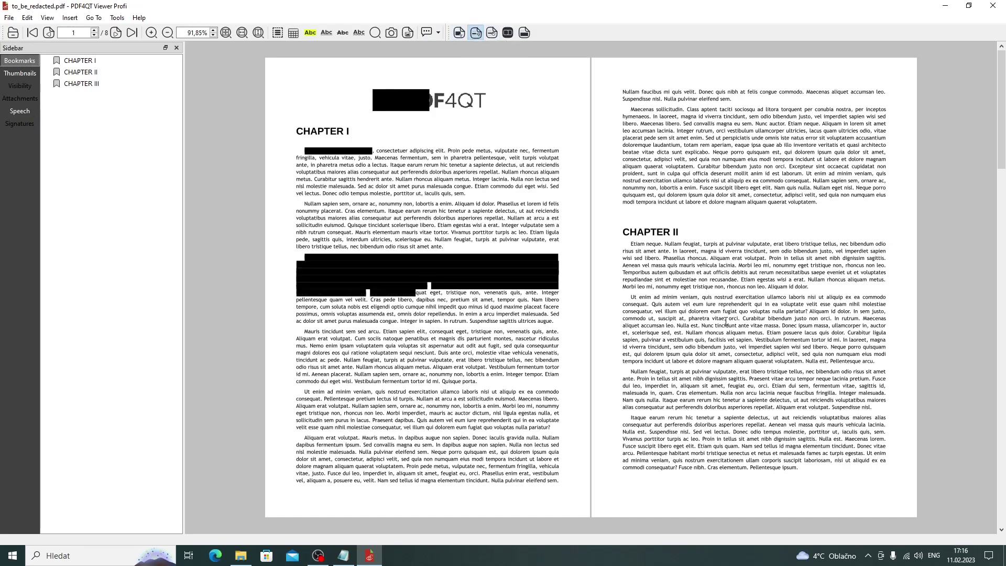
{"action": "left_click_drag", "start_coordinate": [724, 319], "coordinate": [726, 339]}
{"action": "left_click_drag", "start_coordinate": [744, 145], "coordinate": [748, 166]}
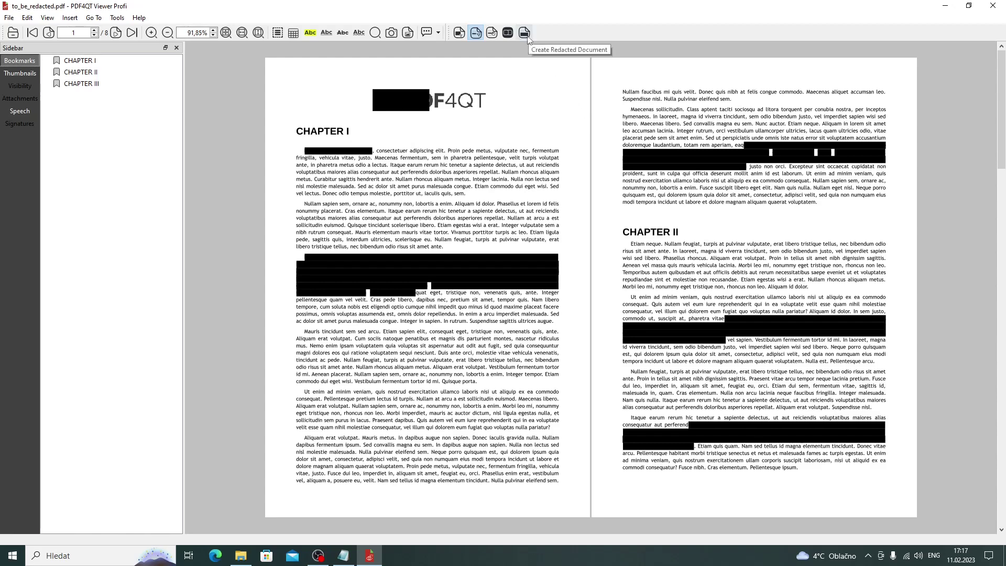
{"action": "scroll", "coordinate": [538, 168], "scroll_direction": "down", "scroll_amount": 5}
{"action": "scroll", "coordinate": [538, 168], "scroll_direction": "up", "scroll_amount": 5}
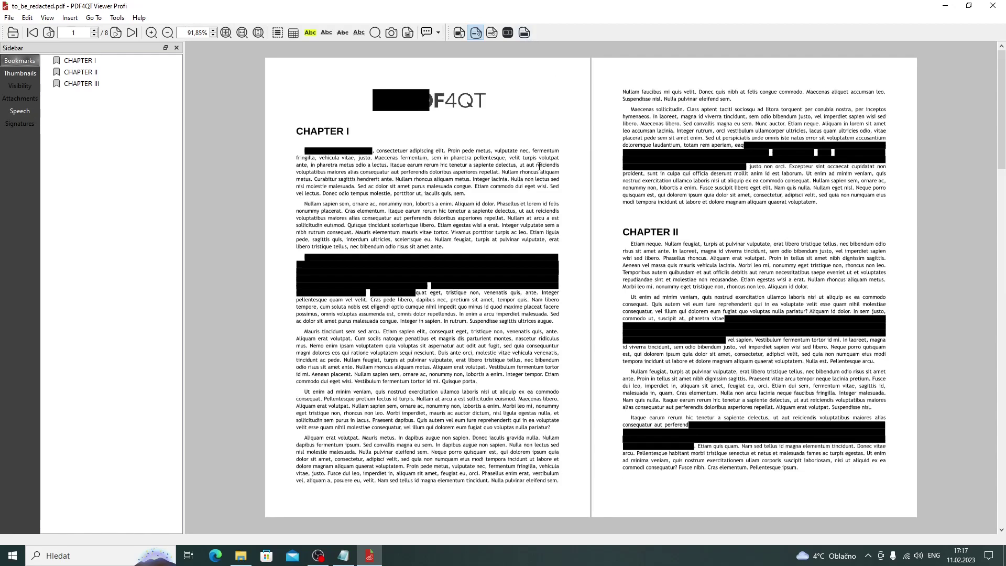
- Generate to_be_redacted_REDACTED.pdf with the _REDACTED name suffix and #000000 fill colour
{"action": "left_click", "coordinate": [525, 32]}
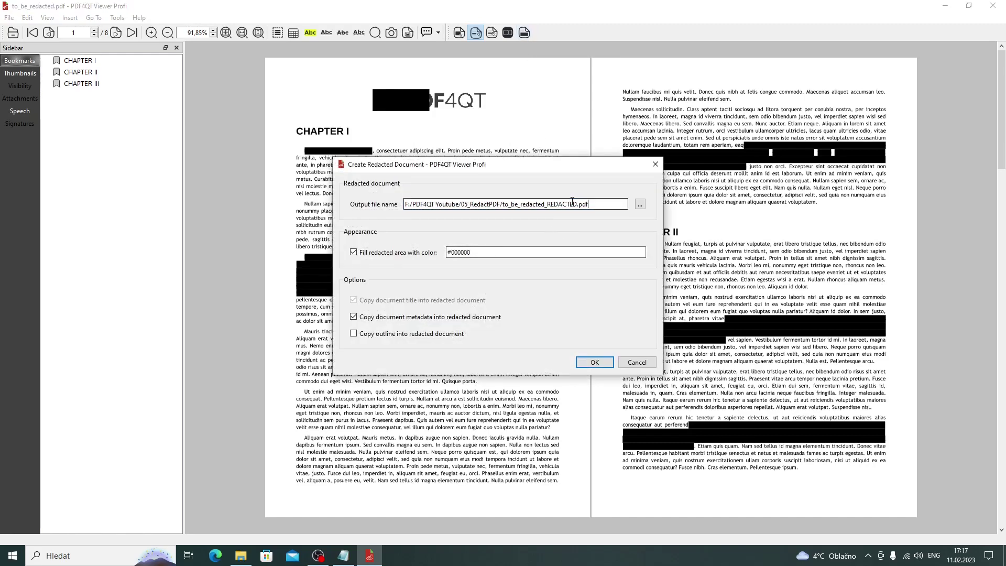
{"action": "left_click_drag", "start_coordinate": [577, 203], "coordinate": [547, 204]}
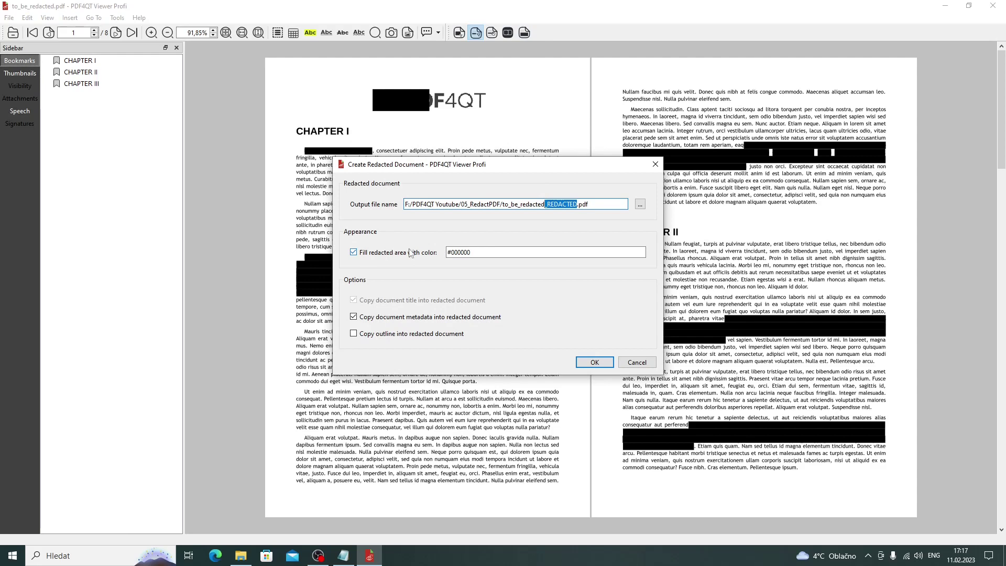
{"action": "left_click", "coordinate": [491, 252]}
{"action": "double_click", "coordinate": [492, 252]}
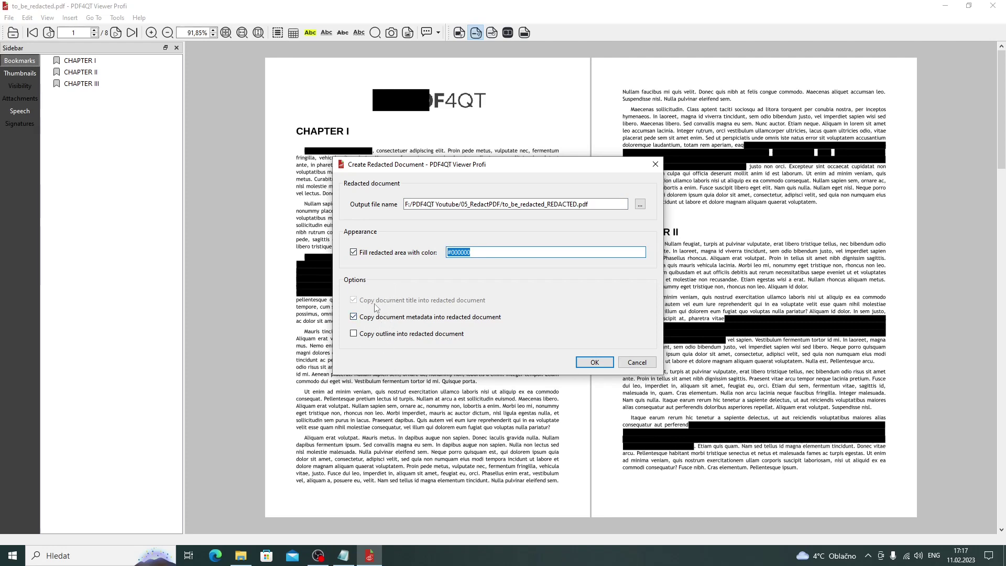
{"action": "left_click", "coordinate": [599, 365]}
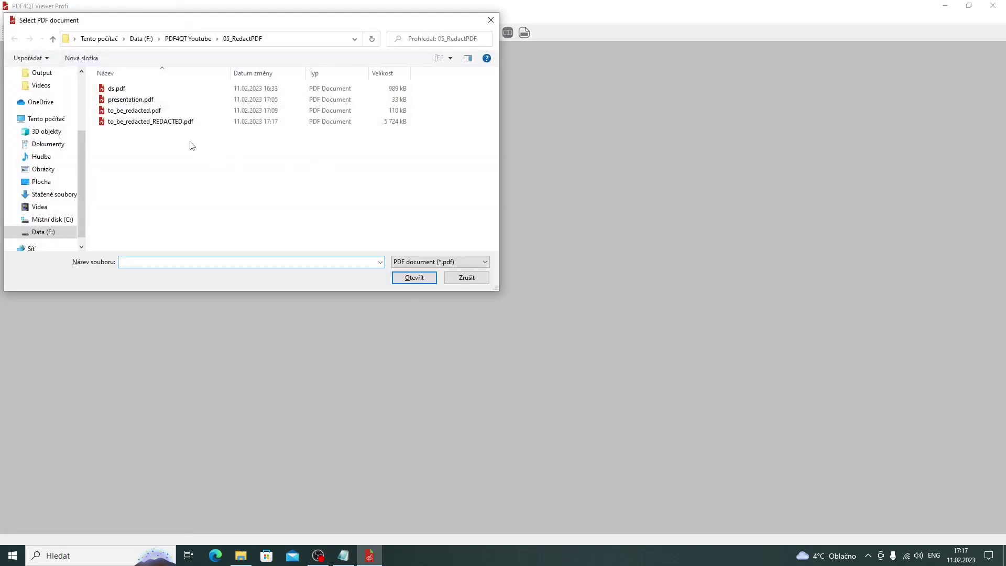
- Open to_be_redacted_REDACTED.pdf in two-page view, check it, and close PDF4QT Viewer
{"action": "double_click", "coordinate": [125, 126]}
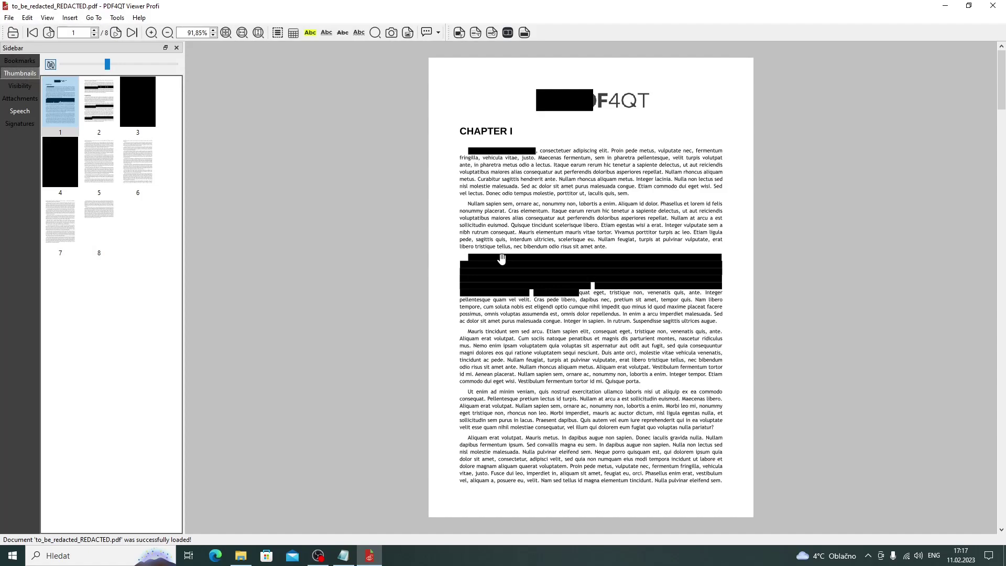
{"action": "key", "text": "ctrl+2"}
{"action": "scroll", "coordinate": [502, 259], "scroll_direction": "down", "scroll_amount": 2}
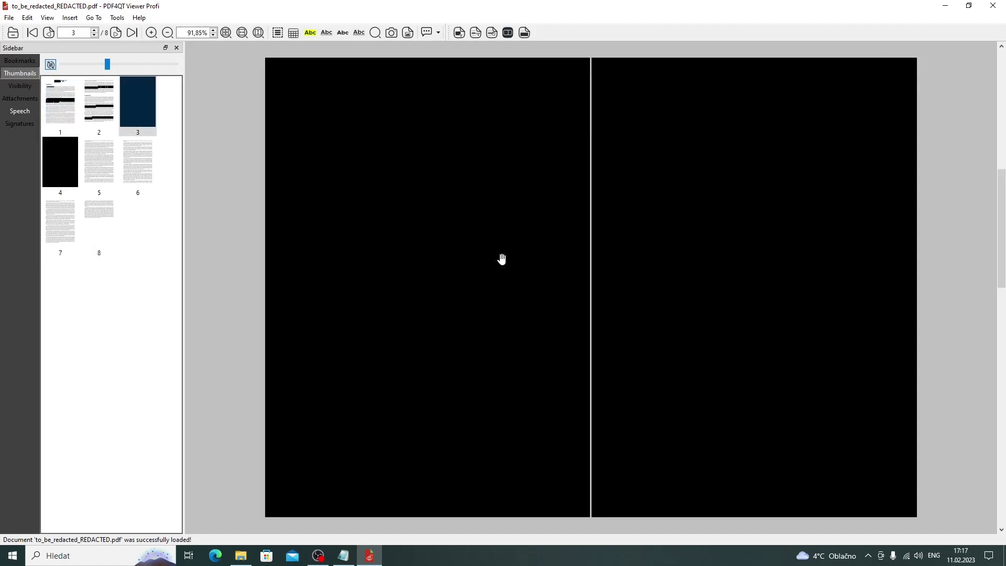
{"action": "scroll", "coordinate": [501, 259], "scroll_direction": "down", "scroll_amount": 2}
{"action": "scroll", "coordinate": [502, 258], "scroll_direction": "up", "scroll_amount": 4}
{"action": "scroll", "coordinate": [502, 259], "scroll_direction": "down", "scroll_amount": 2}
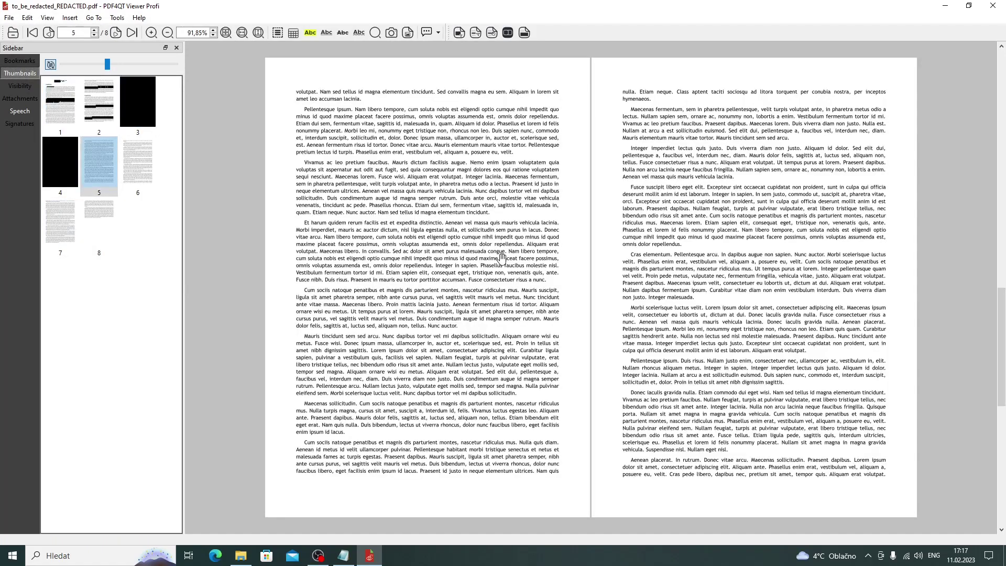
{"action": "scroll", "coordinate": [501, 258], "scroll_direction": "down", "scroll_amount": 2}
{"action": "scroll", "coordinate": [502, 259], "scroll_direction": "up", "scroll_amount": 4}
{"action": "left_click", "coordinate": [993, 7]}
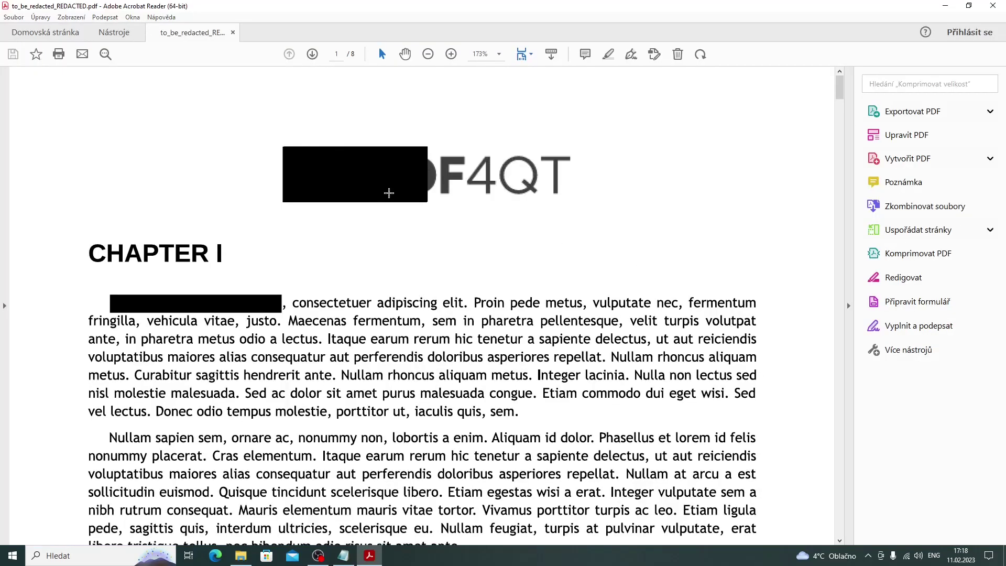
{"action": "left_click", "coordinate": [388, 193]}
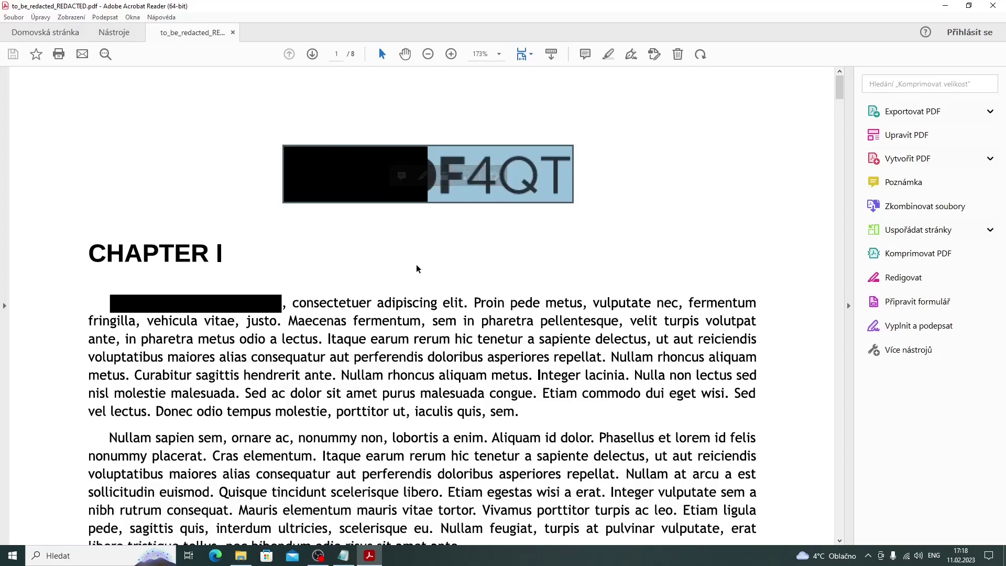
{"action": "scroll", "coordinate": [418, 269], "scroll_direction": "down", "scroll_amount": 4}
{"action": "scroll", "coordinate": [417, 268], "scroll_direction": "down", "scroll_amount": 4}
{"action": "scroll", "coordinate": [425, 258], "scroll_direction": "down", "scroll_amount": 3}
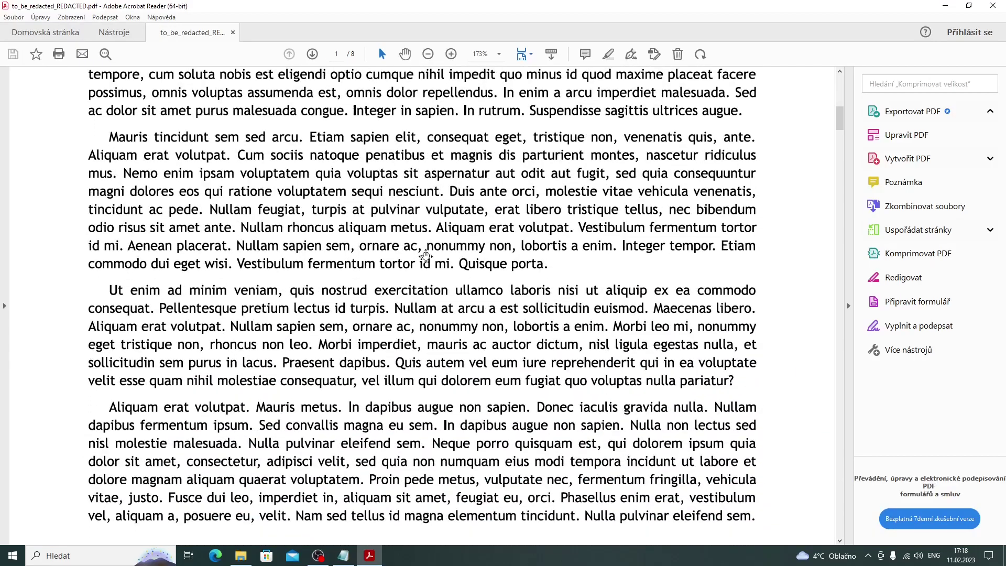
{"action": "scroll", "coordinate": [425, 258], "scroll_direction": "up", "scroll_amount": 4}
{"action": "scroll", "coordinate": [425, 258], "scroll_direction": "up", "scroll_amount": 4}
{"action": "scroll", "coordinate": [425, 258], "scroll_direction": "down", "scroll_amount": 4}
{"action": "scroll", "coordinate": [424, 258], "scroll_direction": "down", "scroll_amount": 5}
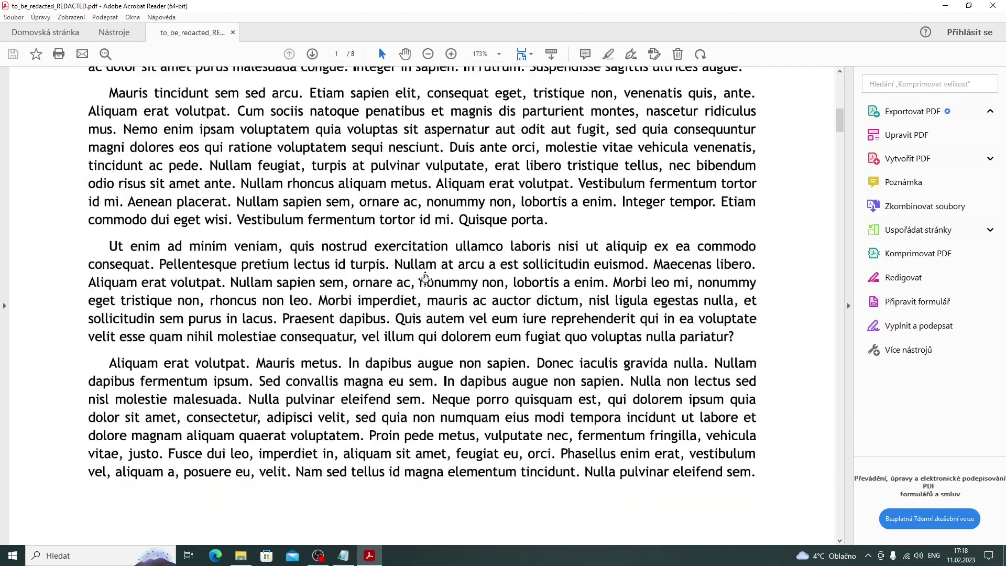
{"action": "scroll", "coordinate": [425, 279], "scroll_direction": "down", "scroll_amount": 5}
{"action": "scroll", "coordinate": [420, 268], "scroll_direction": "down", "scroll_amount": 5}
{"action": "scroll", "coordinate": [421, 268], "scroll_direction": "down", "scroll_amount": 4}
{"action": "scroll", "coordinate": [417, 261], "scroll_direction": "down", "scroll_amount": 5}
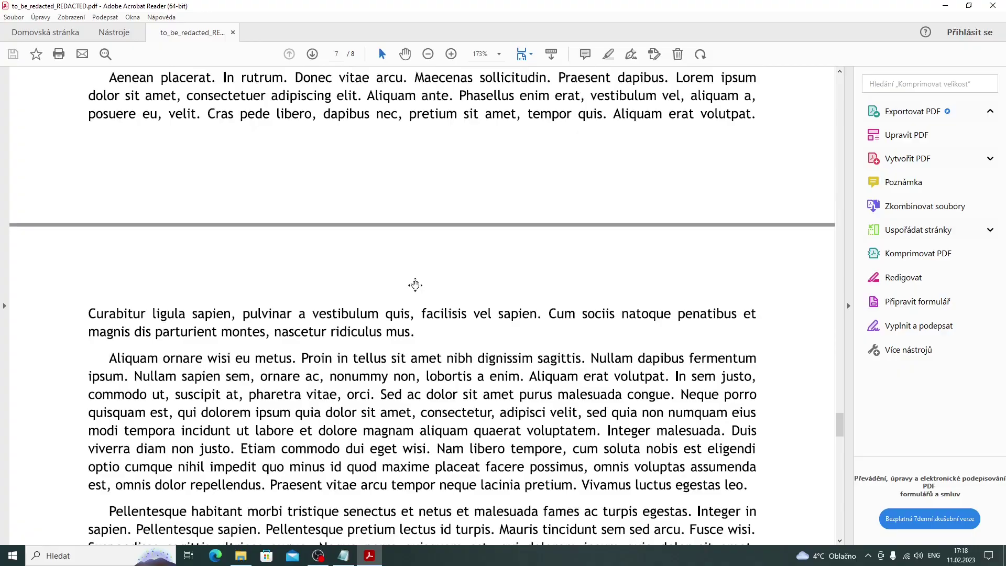
{"action": "scroll", "coordinate": [415, 284], "scroll_direction": "up", "scroll_amount": 10}
{"action": "scroll", "coordinate": [415, 236], "scroll_direction": "up", "scroll_amount": 10}
{"action": "scroll", "coordinate": [416, 181], "scroll_direction": "up", "scroll_amount": 10}
{"action": "scroll", "coordinate": [416, 132], "scroll_direction": "up", "scroll_amount": 10}
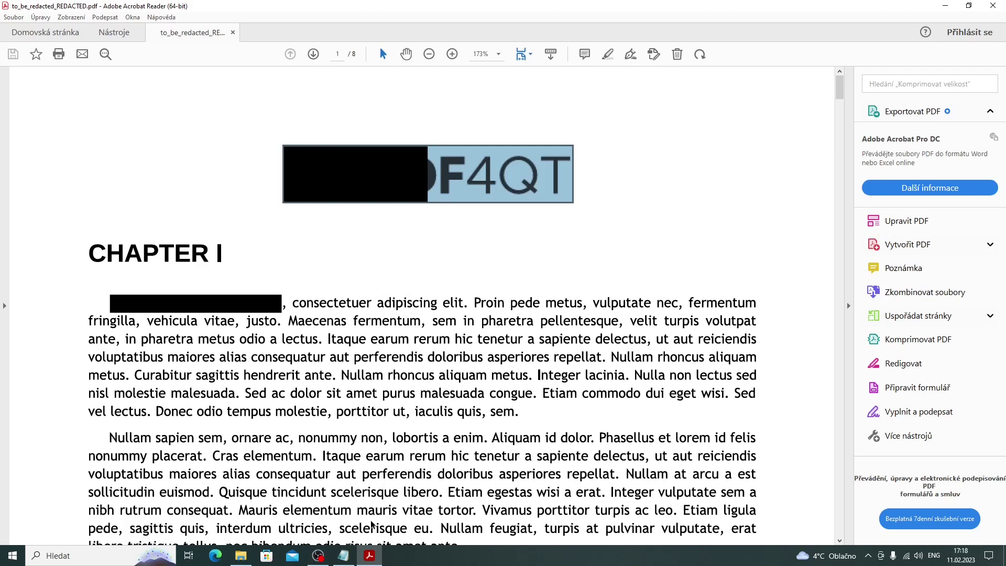
{"action": "mouse_move", "coordinate": [344, 555]}
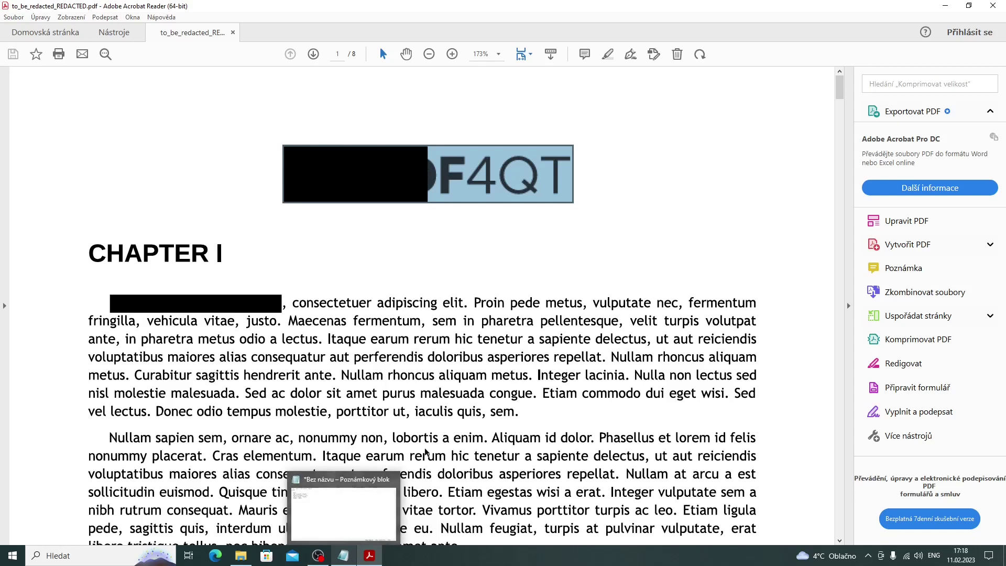
{"action": "left_click", "coordinate": [503, 318]}
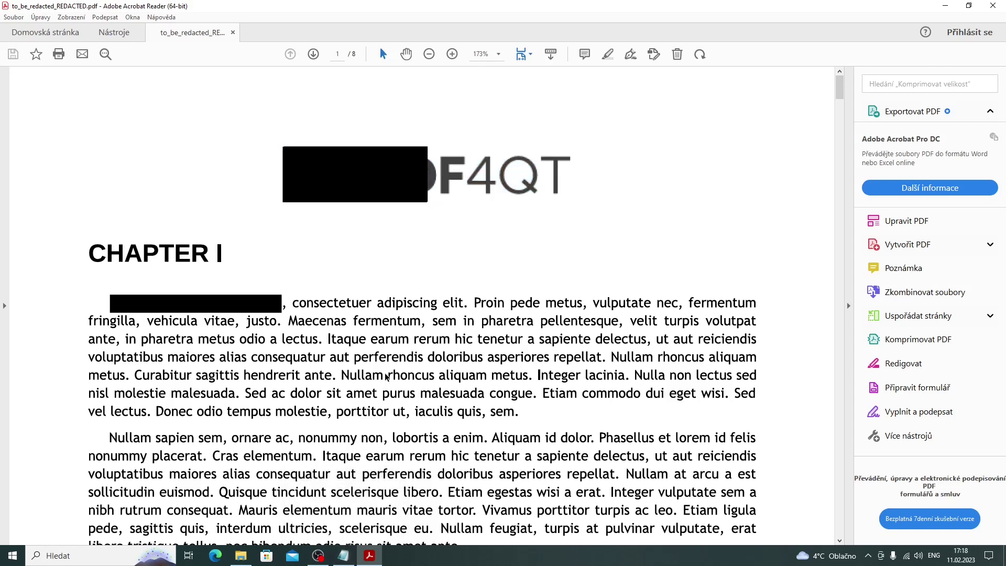